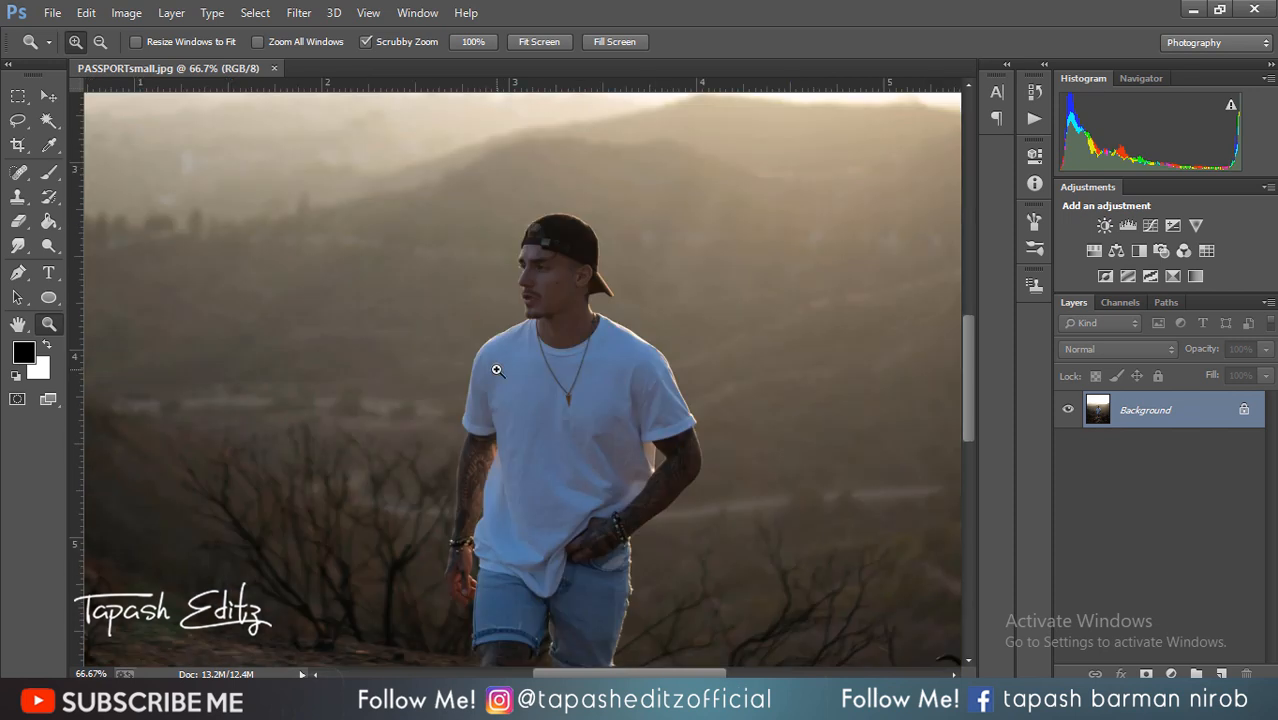
- Start the Camera Raw filter on the photo and set the temperature to +11 and the tint to -7
{"action": "scroll", "coordinate": [518, 328], "scroll_direction": "down", "scroll_amount": 1}
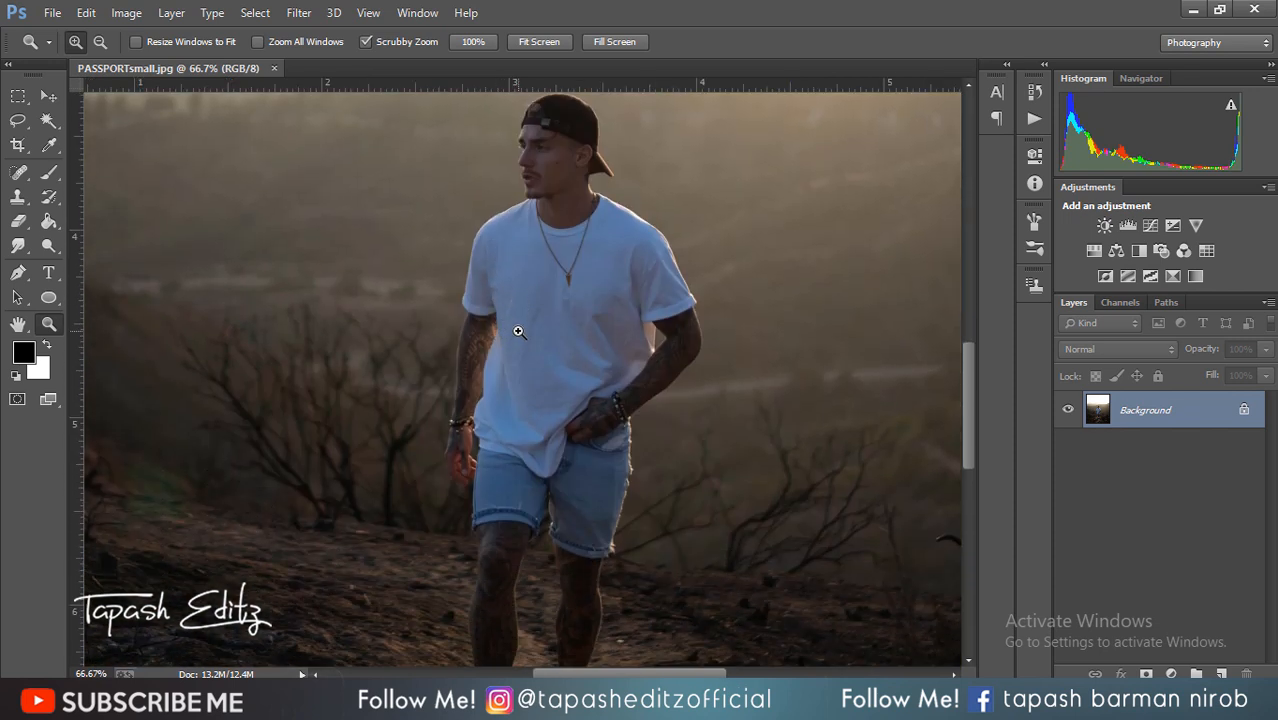
{"action": "scroll", "coordinate": [520, 324], "scroll_direction": "up", "scroll_amount": 3}
{"action": "left_click", "coordinate": [299, 12]}
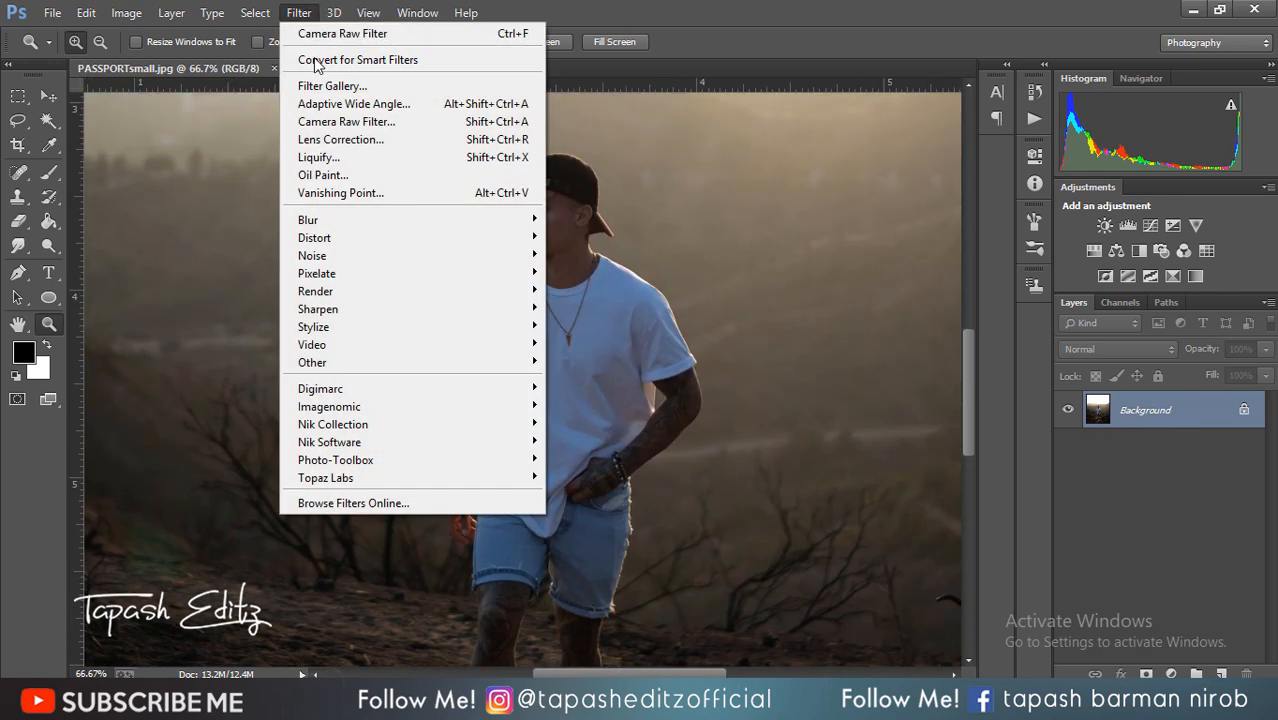
{"action": "left_click", "coordinate": [332, 120]}
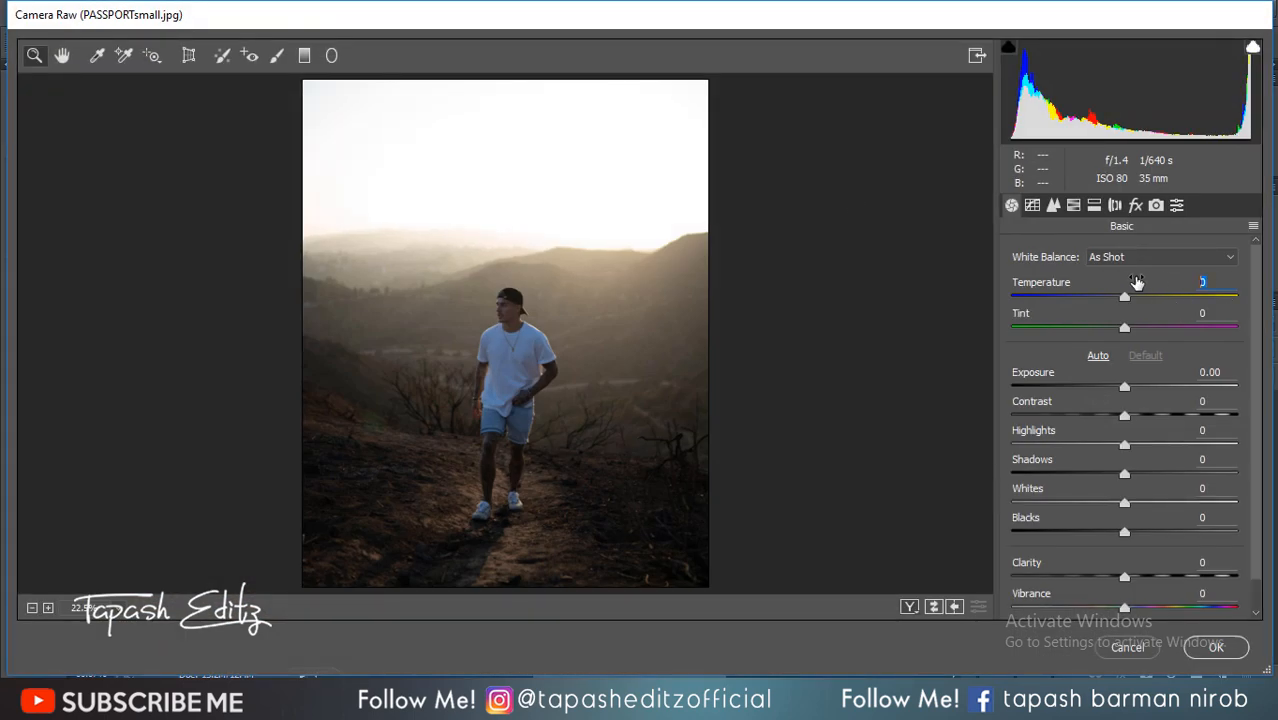
{"action": "type", "text": "11"}
{"action": "key", "text": "Tab"}
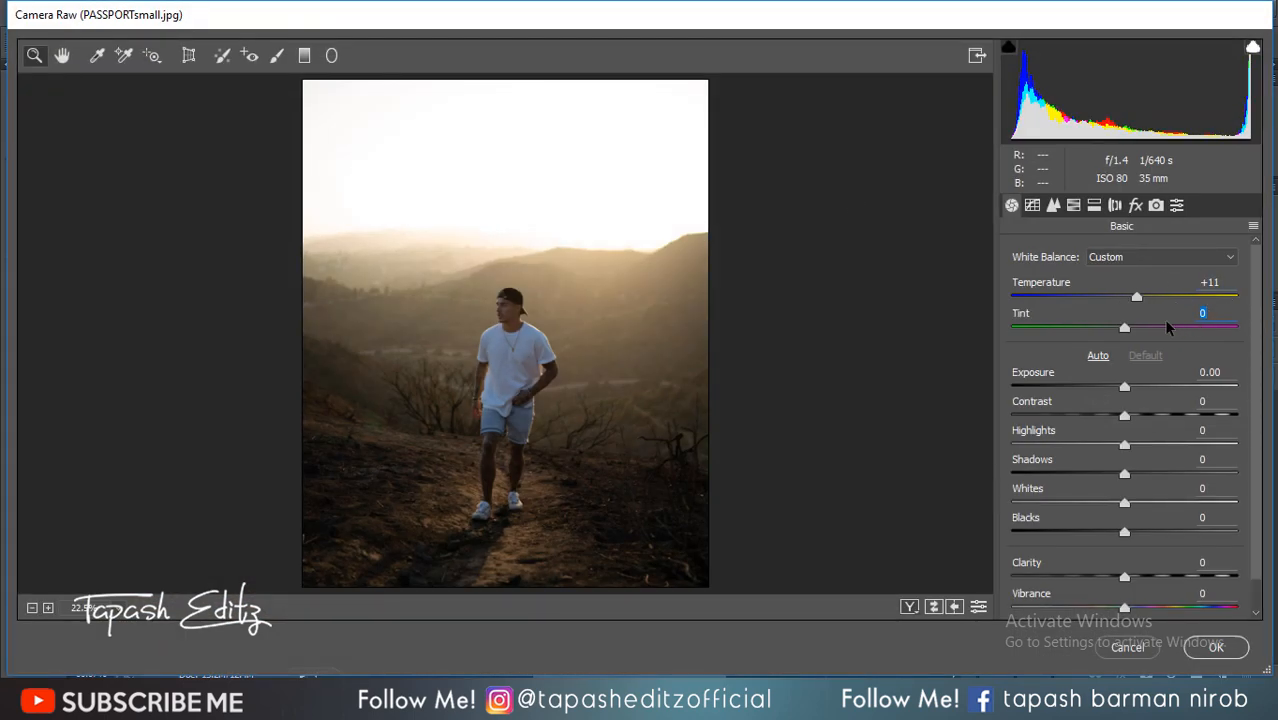
{"action": "type", "text": "-7"}
- Set contrast to +18, highlights to +8, shadows to +58, whites to +28, clarity to +13, vibrance to +10 and saturation to -13
{"action": "left_click_drag", "start_coordinate": [1126, 416], "coordinate": [1148, 421]}
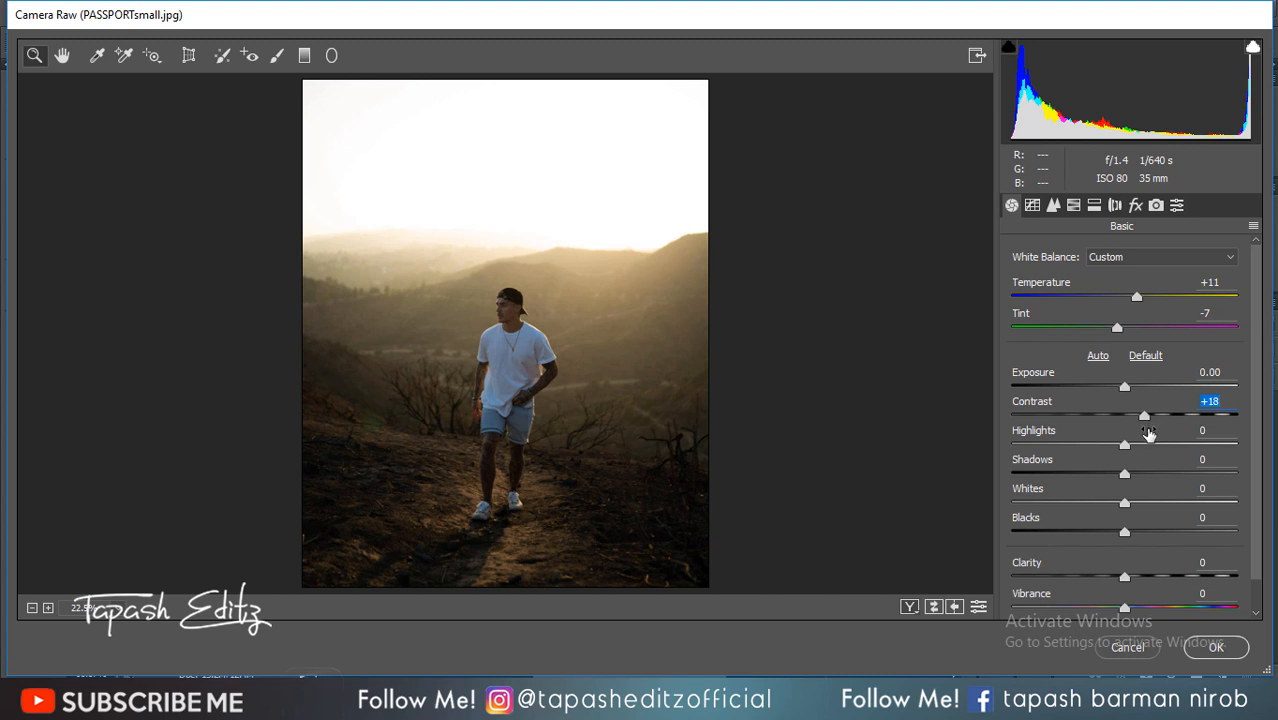
{"action": "left_click_drag", "start_coordinate": [1126, 447], "coordinate": [1191, 479]}
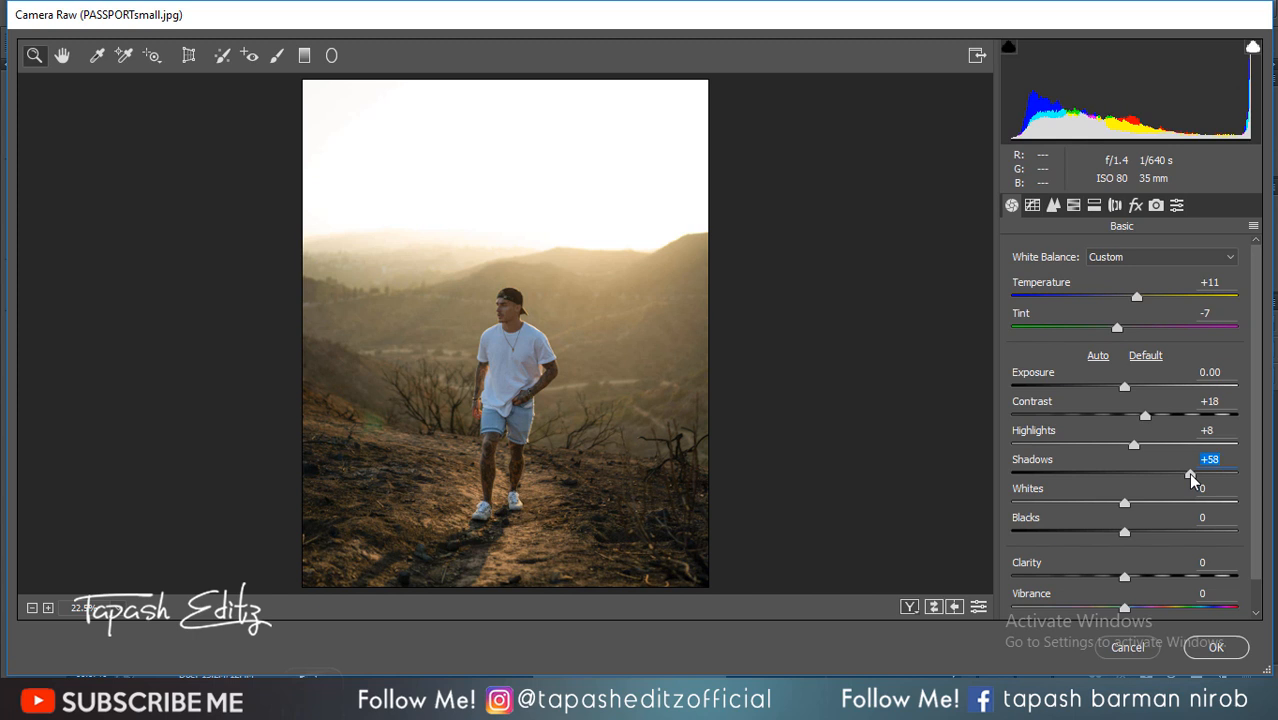
{"action": "left_click_drag", "start_coordinate": [1125, 503], "coordinate": [1155, 508]}
{"action": "left_click_drag", "start_coordinate": [1131, 580], "coordinate": [1111, 607]}
{"action": "scroll", "coordinate": [1142, 611], "scroll_direction": "down", "scroll_amount": 1}
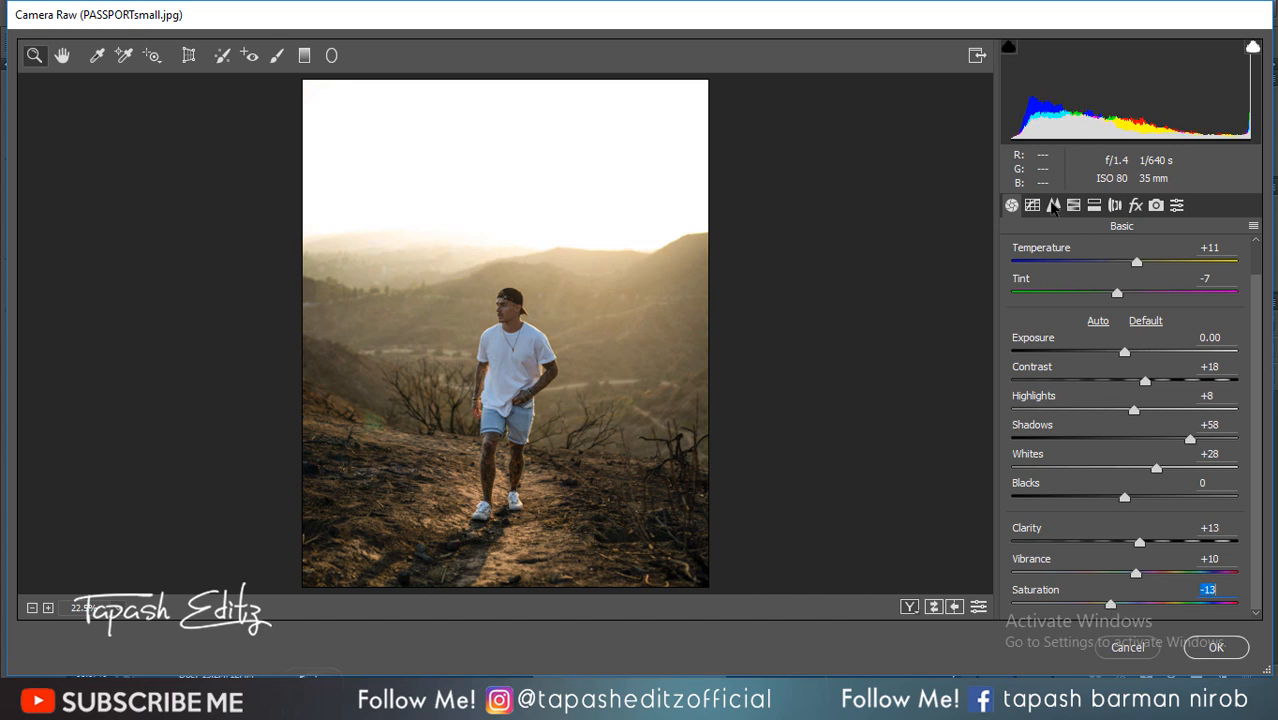
- Set the photo's sharpening amount to 25 in the detail adjustments
{"action": "left_click", "coordinate": [1074, 206]}
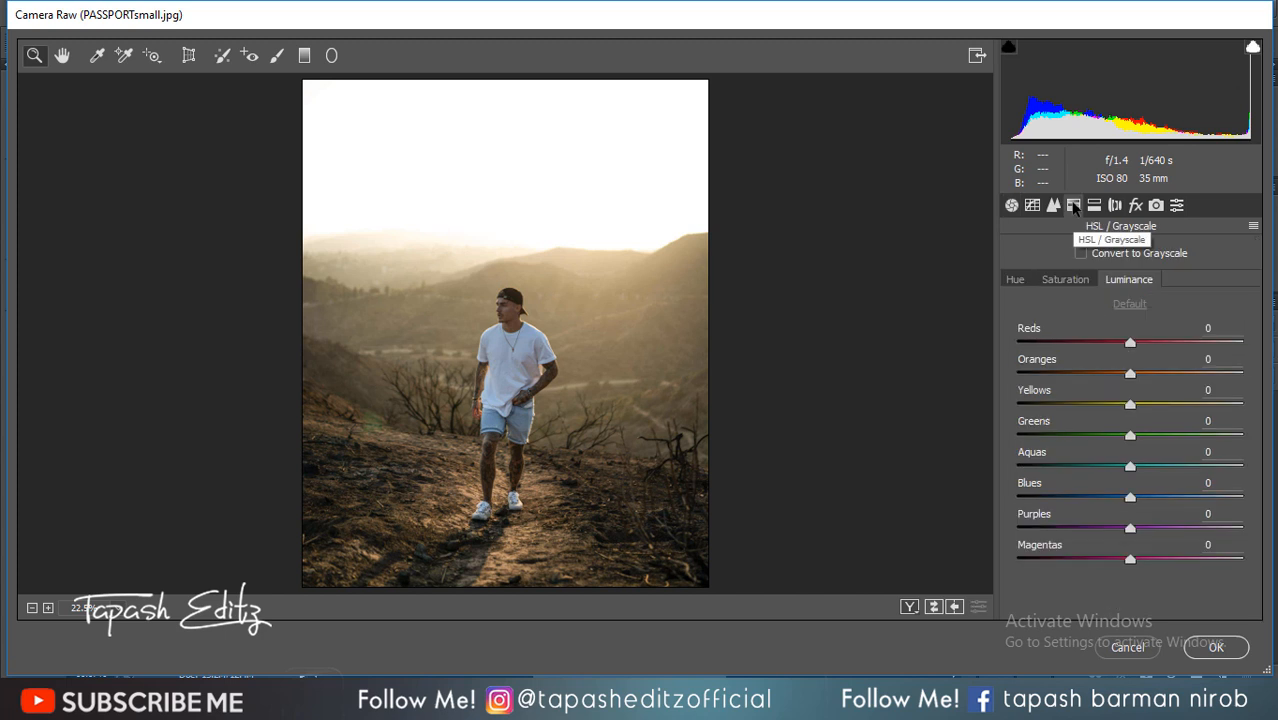
{"action": "left_click", "coordinate": [1054, 205]}
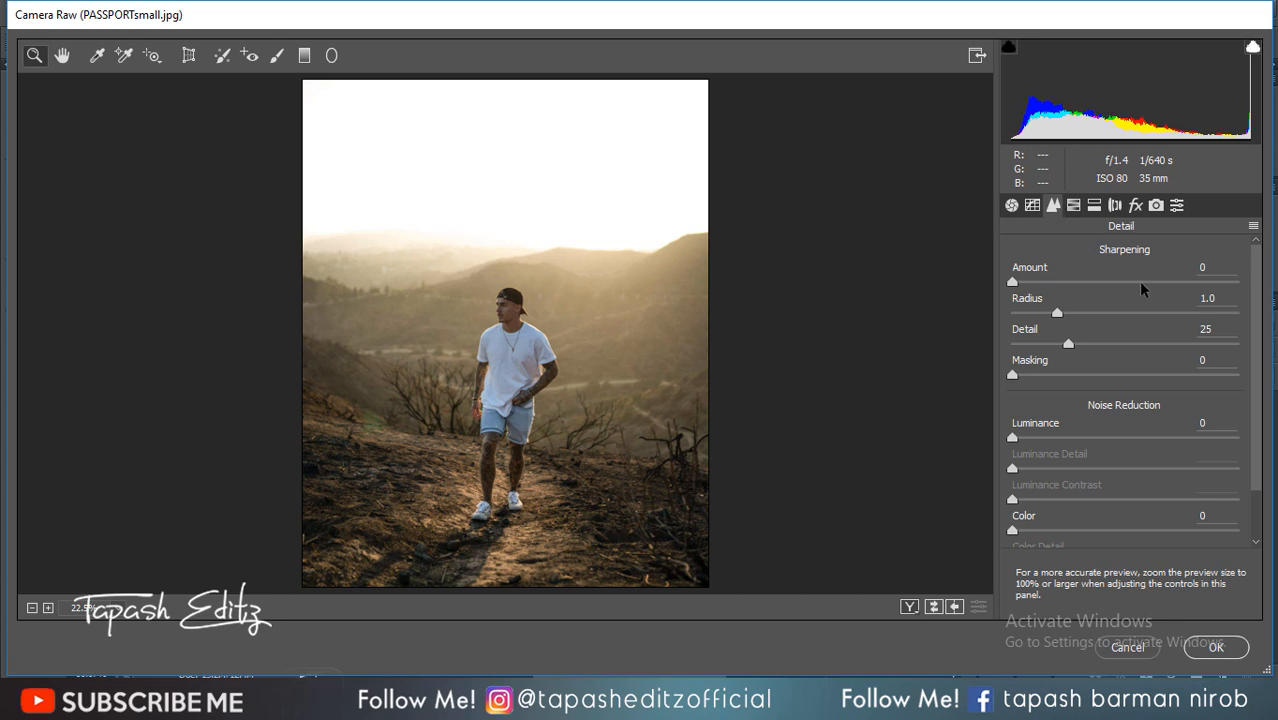
{"action": "left_click_drag", "start_coordinate": [1012, 282], "coordinate": [1049, 288]}
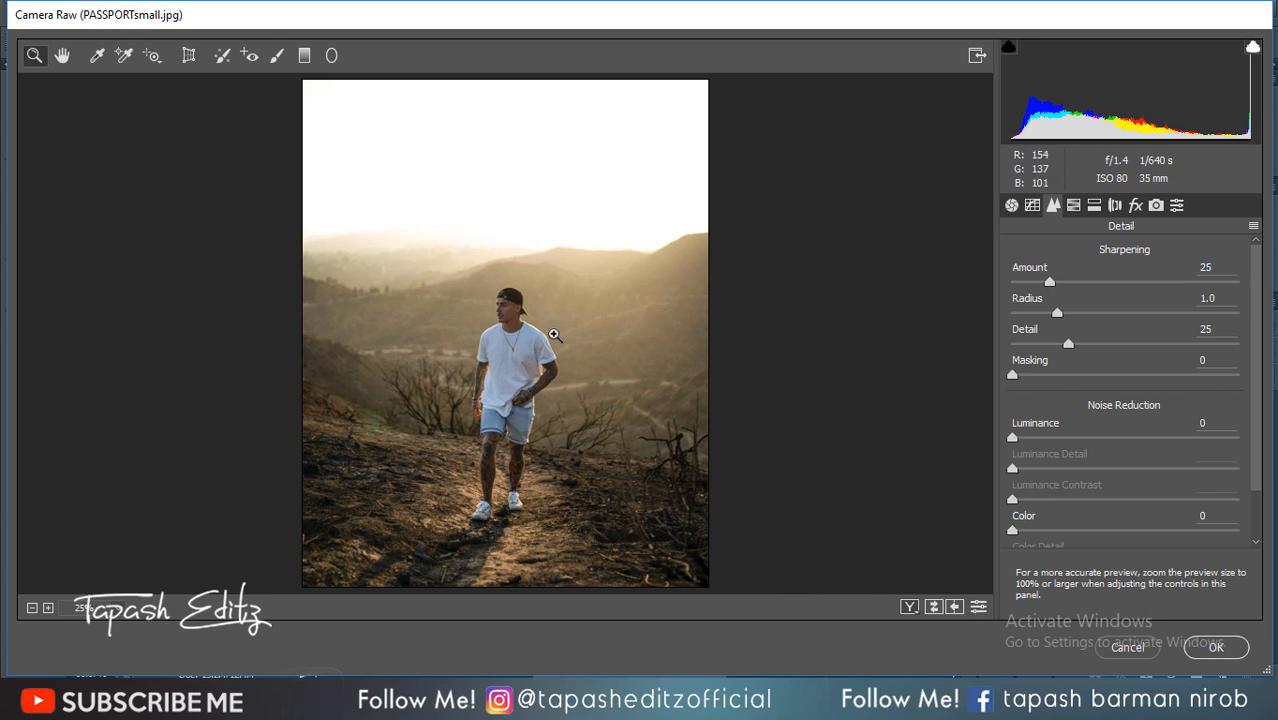
{"action": "left_click", "coordinate": [553, 335]}
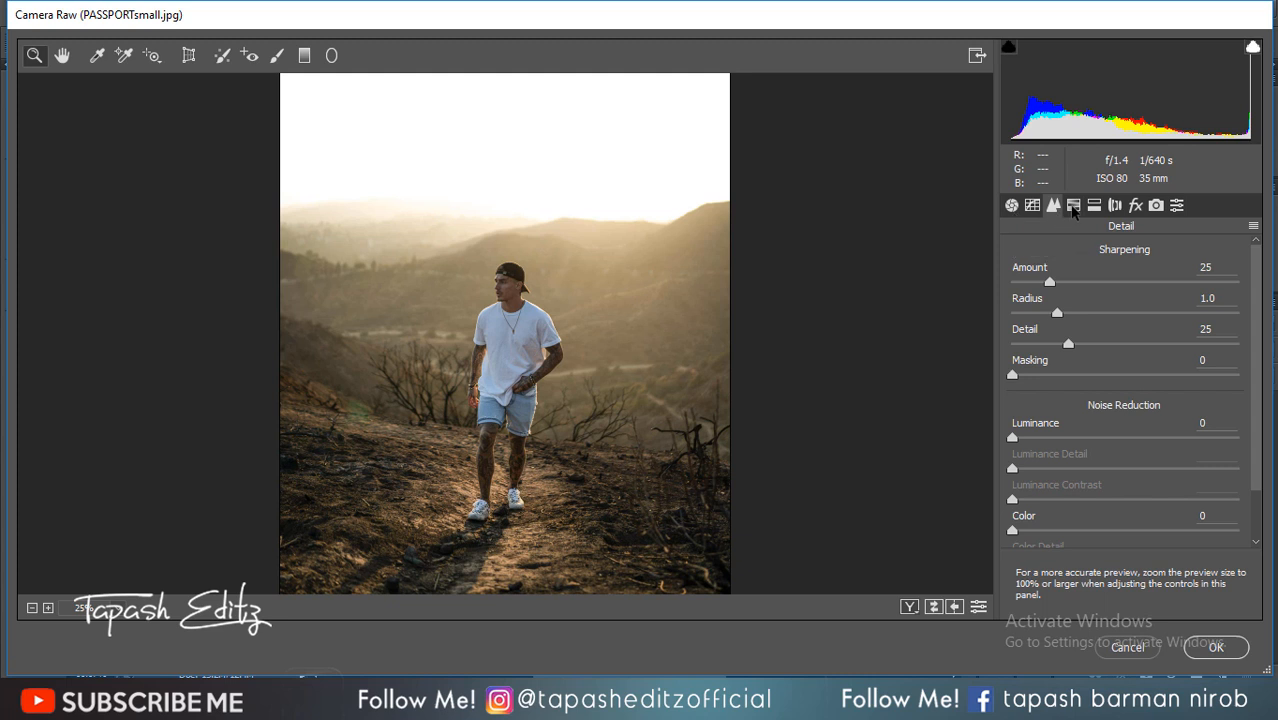
- Shift the HSL hues, setting reds to +40, oranges to -15 and yellows to -79
{"action": "left_click", "coordinate": [1073, 205]}
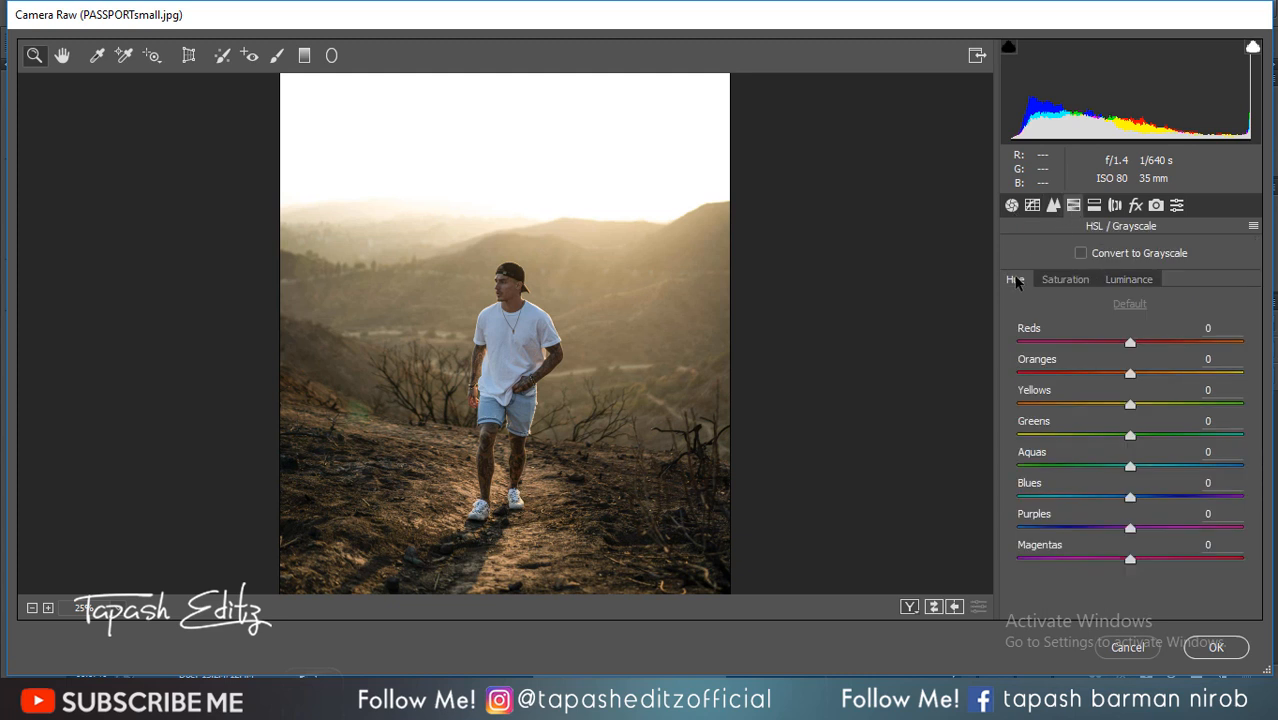
{"action": "left_click", "coordinate": [1091, 338]}
{"action": "type", "text": "40"}
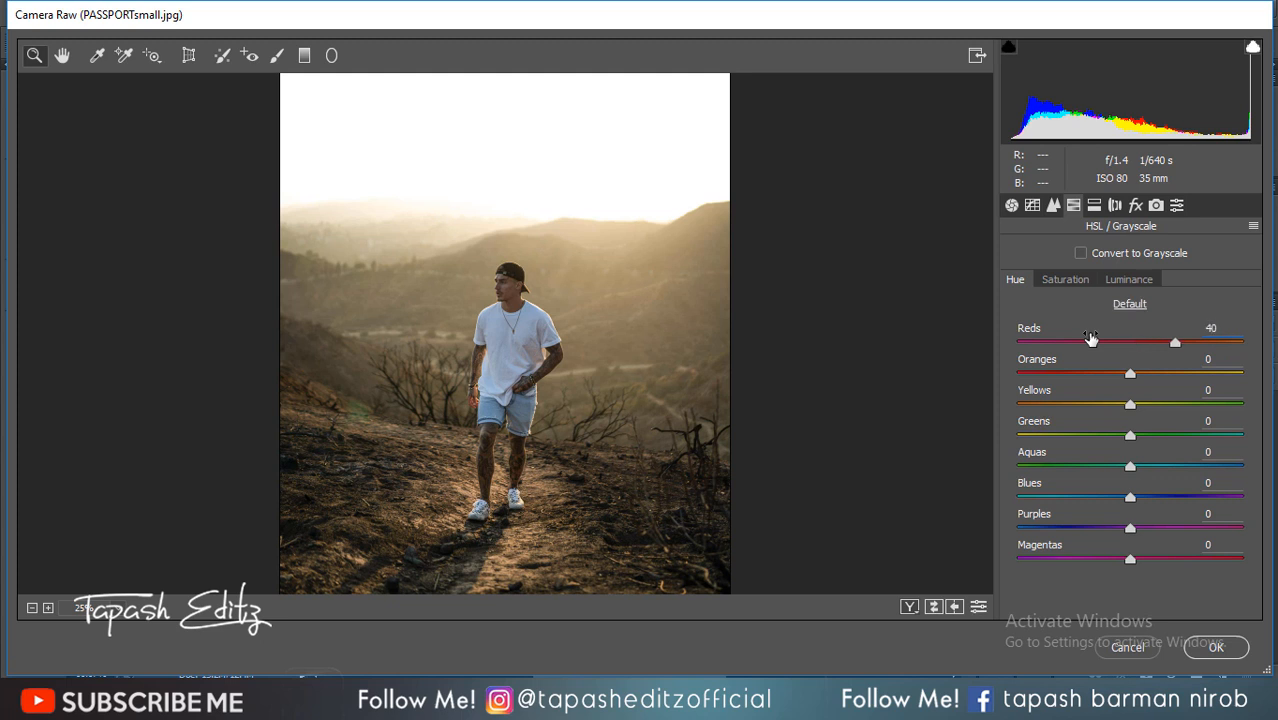
{"action": "left_click", "coordinate": [1099, 358]}
{"action": "type", "text": "-15"}
{"action": "left_click", "coordinate": [1214, 390]}
{"action": "type", "text": "-79"}
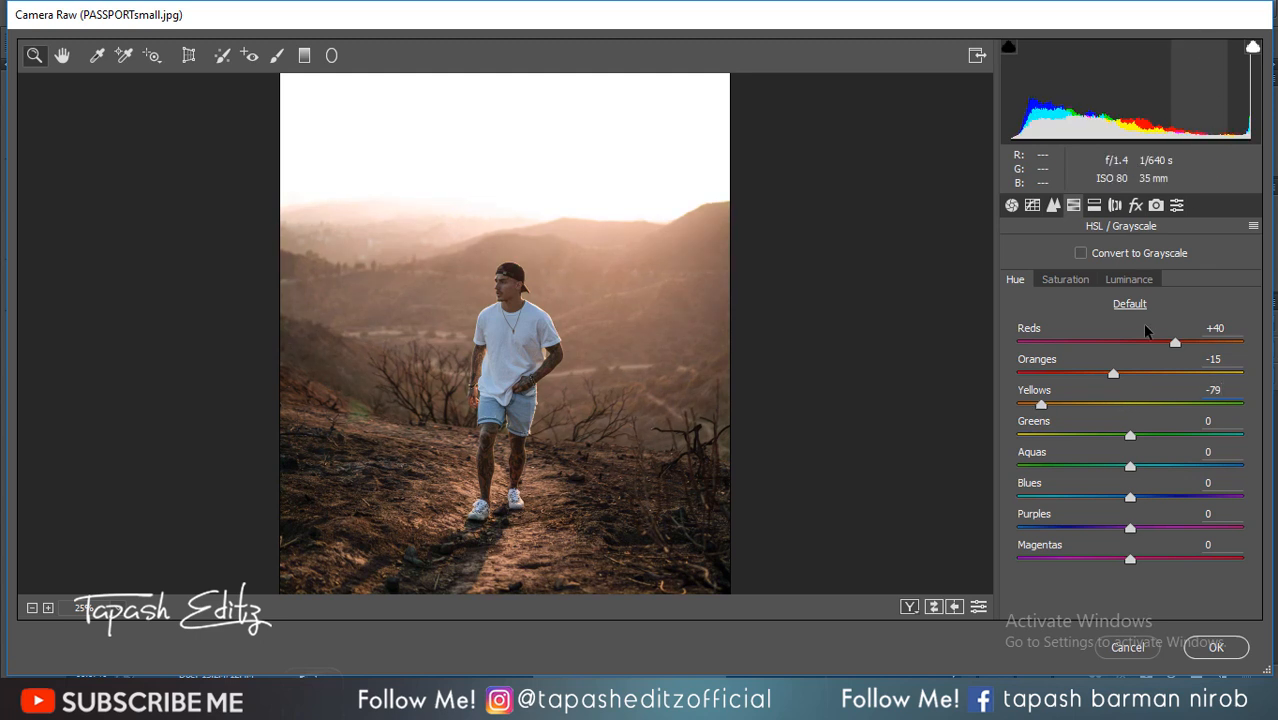
- Set the hue of greens to -100, aquas to +30 and blues to -26
{"action": "left_click_drag", "start_coordinate": [1130, 436], "coordinate": [999, 441]}
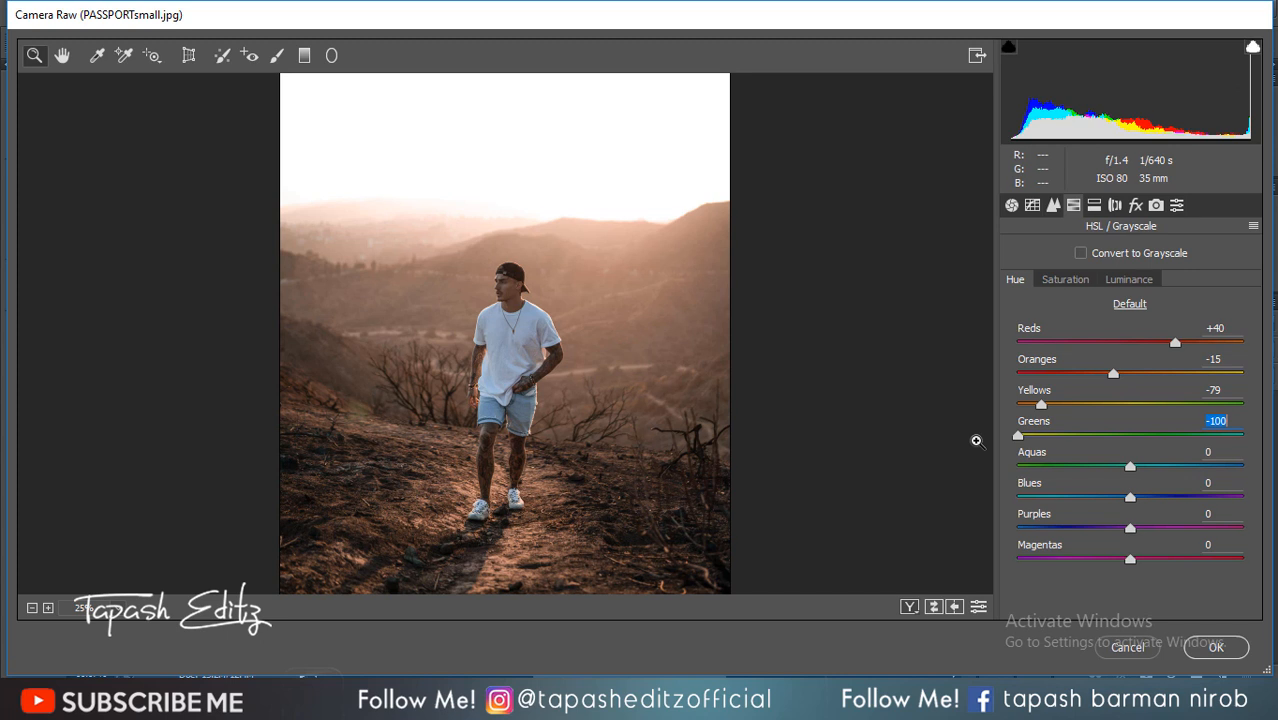
{"action": "key", "text": "Tab"}
{"action": "type", "text": "30"}
{"action": "key", "text": "Tab"}
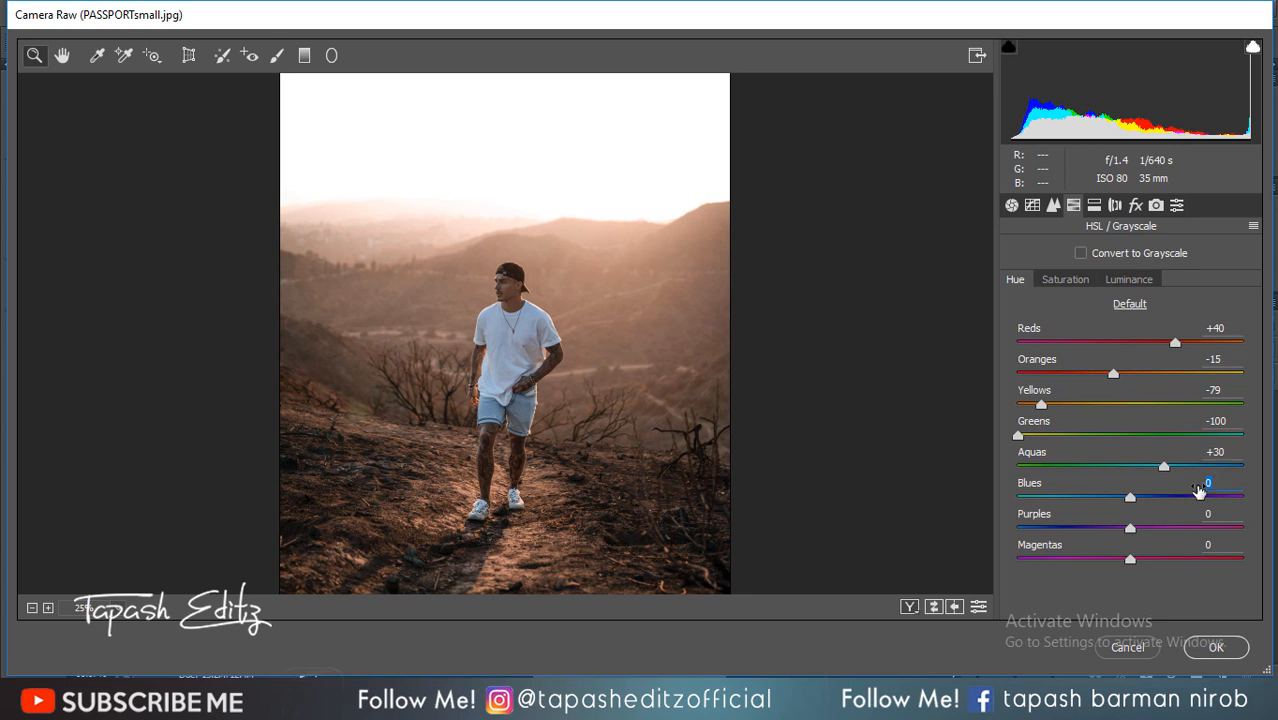
{"action": "type", "text": "-26"}
- Set the HSL saturation of the oranges to +13
{"action": "left_click", "coordinate": [1060, 281]}
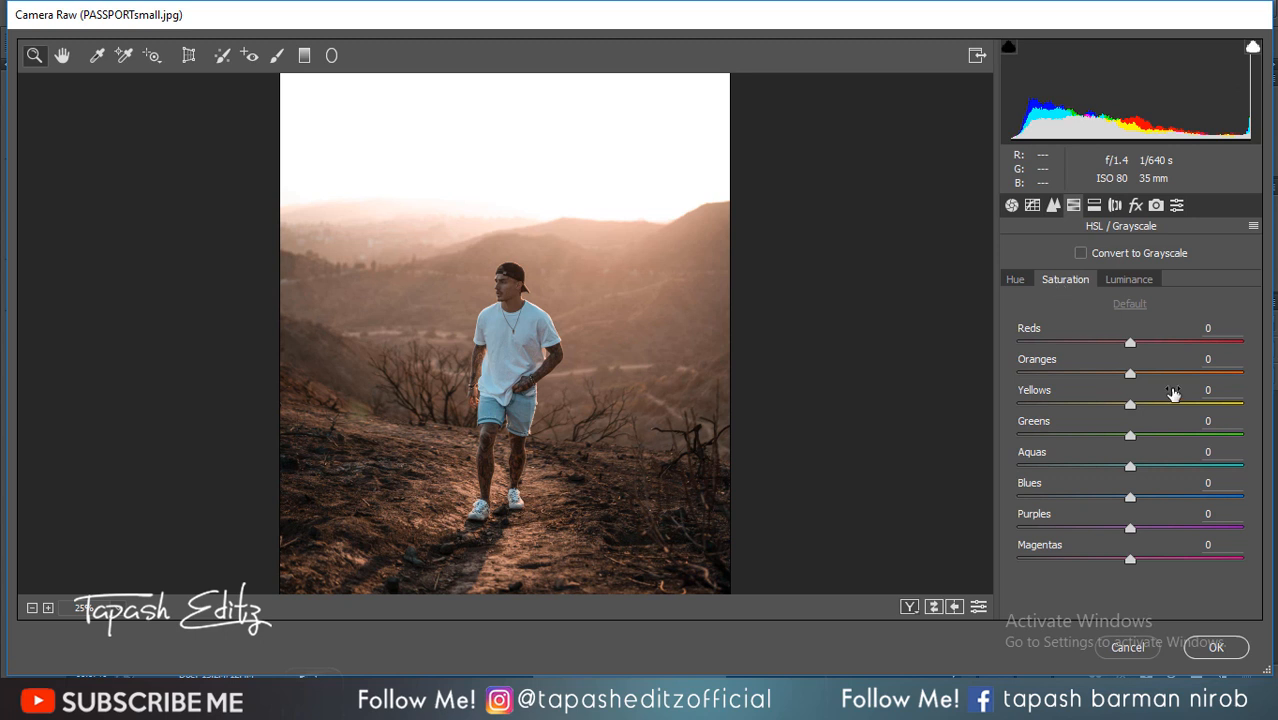
{"action": "left_click", "coordinate": [1205, 358]}
{"action": "type", "text": "13"}
- Set the HSL luminance of the reds to +12 and the oranges to -25
{"action": "left_click", "coordinate": [1123, 280]}
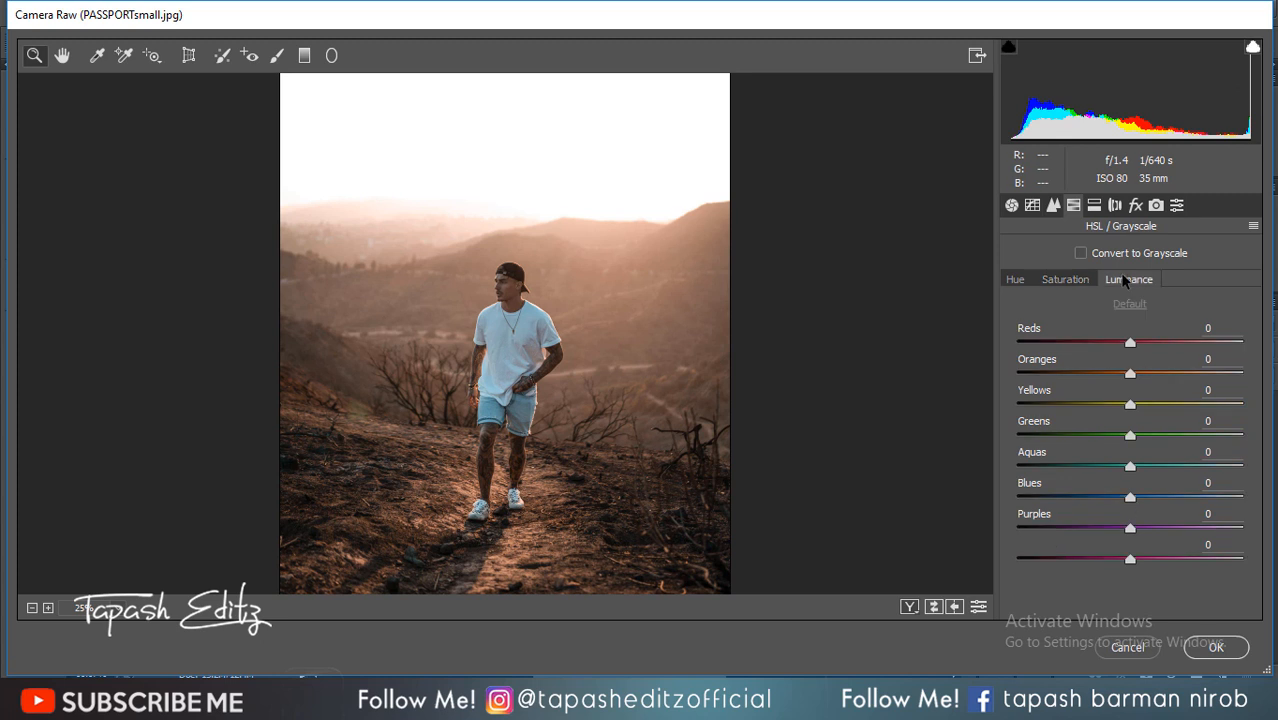
{"action": "left_click", "coordinate": [1140, 331]}
{"action": "type", "text": "2"}
{"action": "left_click", "coordinate": [1222, 359]}
{"action": "left_click", "coordinate": [719, 414]}
{"action": "type", "text": "12"}
{"action": "left_click", "coordinate": [1208, 359]}
{"action": "type", "text": "-25"}
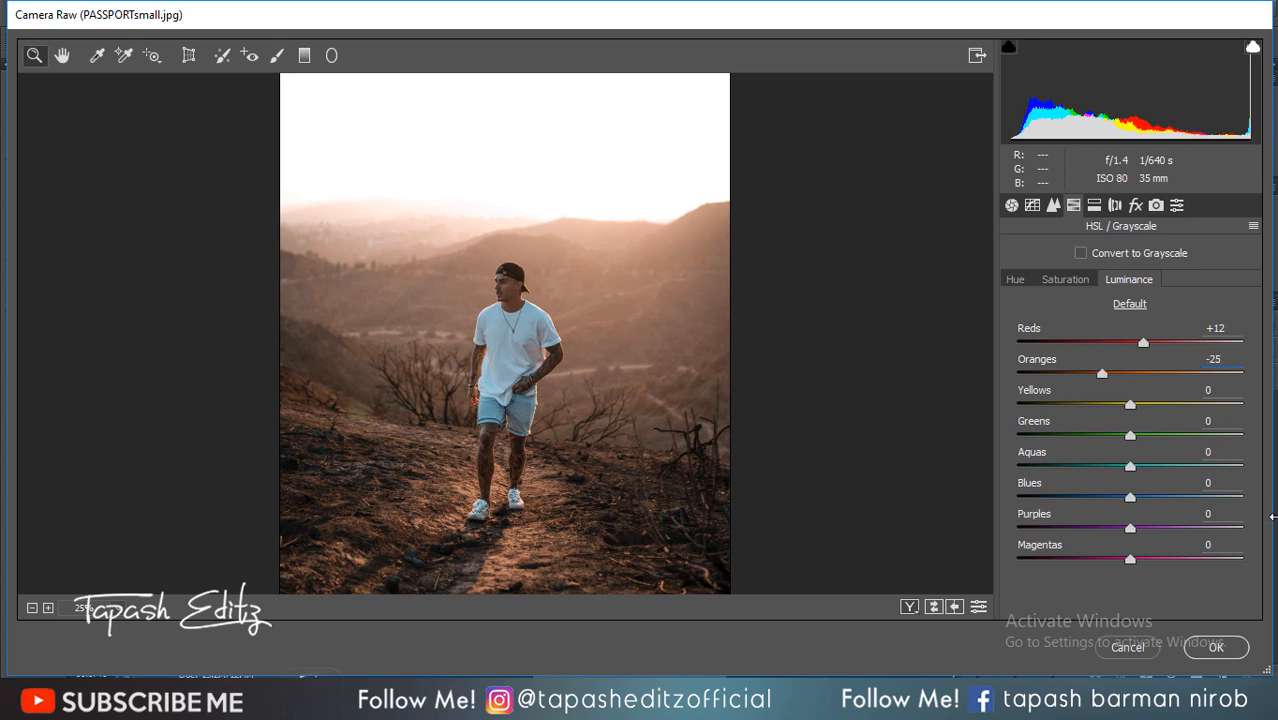
- Raise the luminance of the yellows to +43 and the greens to +25
{"action": "key", "text": "Tab"}
{"action": "type", "text": "43"}
{"action": "key", "text": "Tab"}
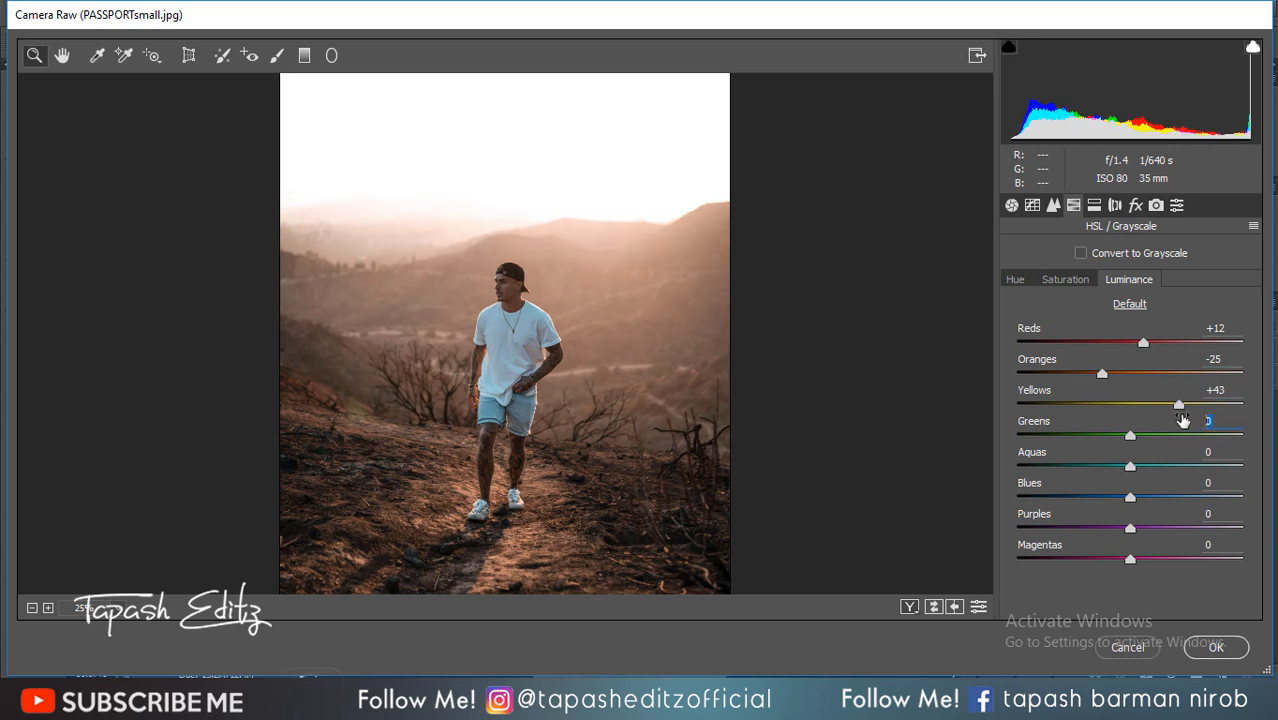
{"action": "type", "text": "25"}
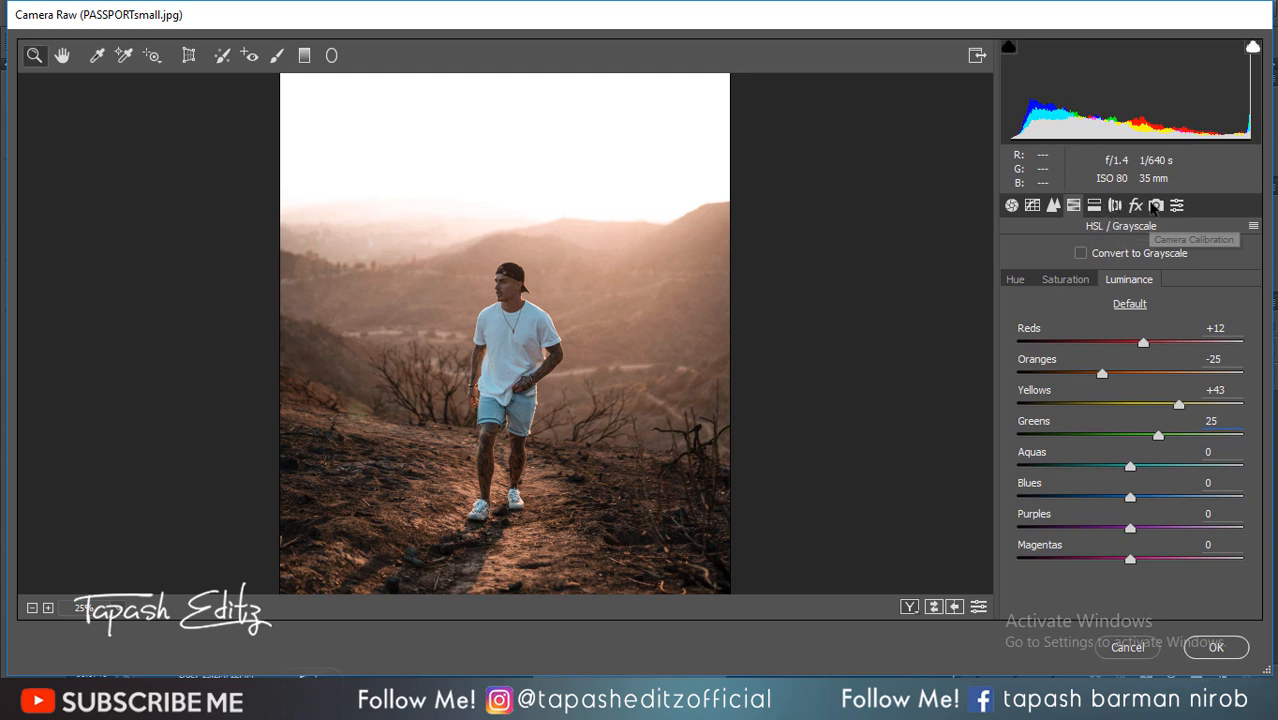
- In the camera calibration, set the hue to +12 for the red primary, +17 for green and -21 for blue
{"action": "left_click", "coordinate": [1155, 205]}
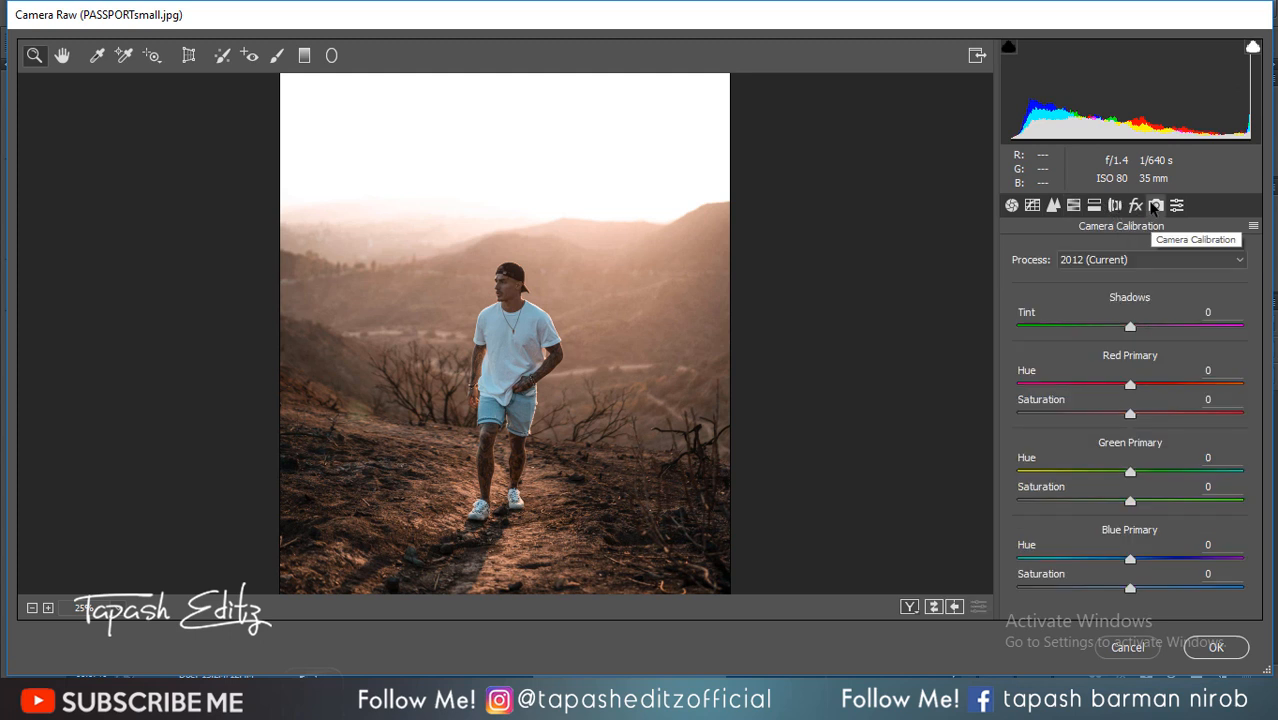
{"action": "left_click", "coordinate": [1206, 369]}
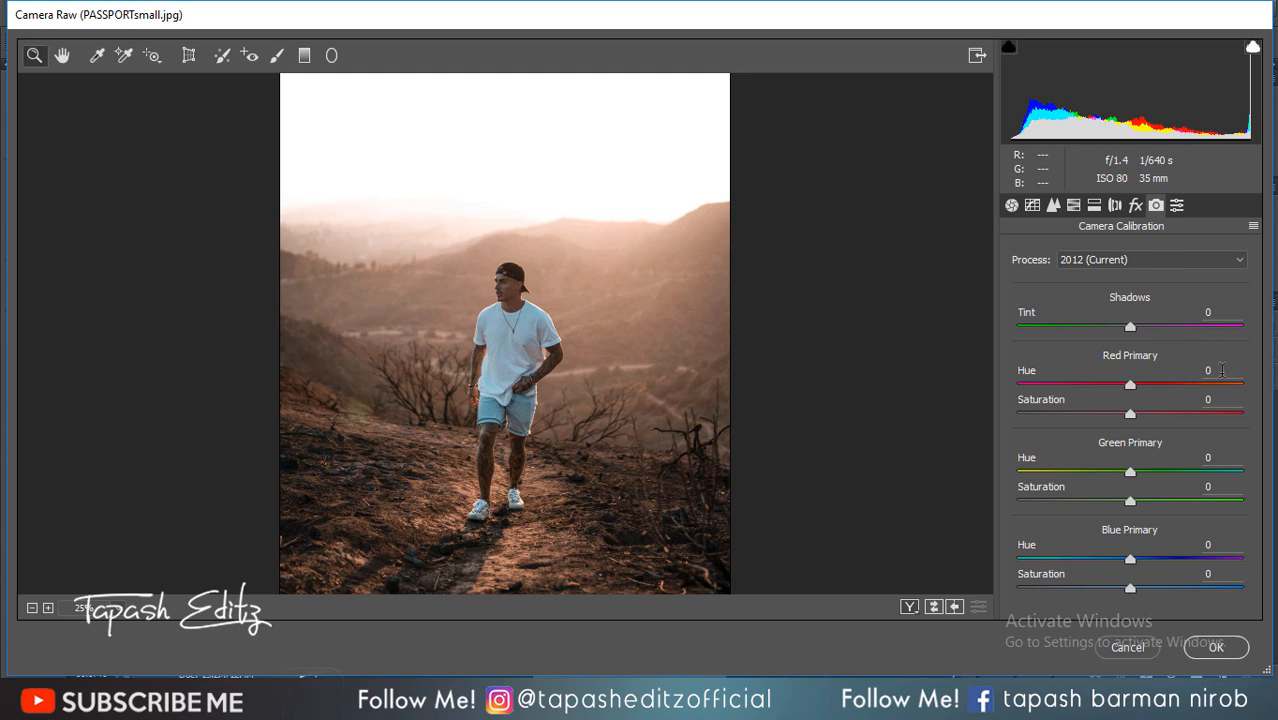
{"action": "type", "text": "100"}
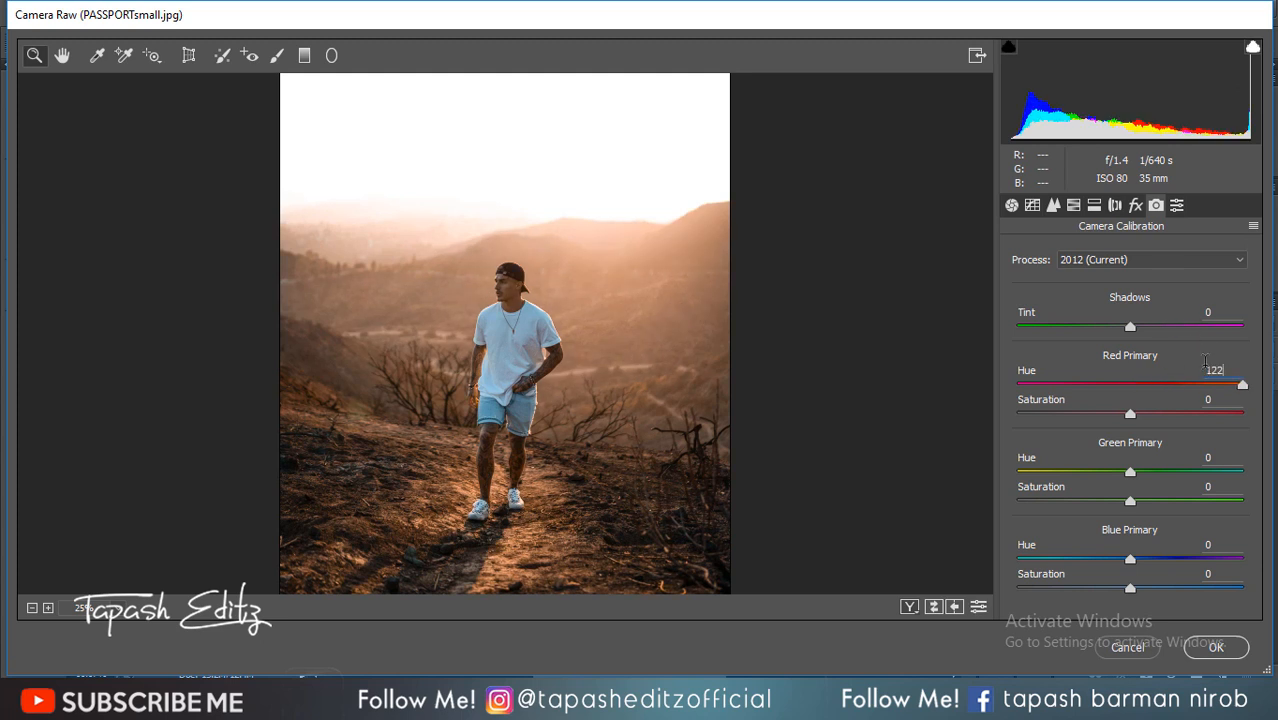
{"action": "key", "text": "BackSpace"}
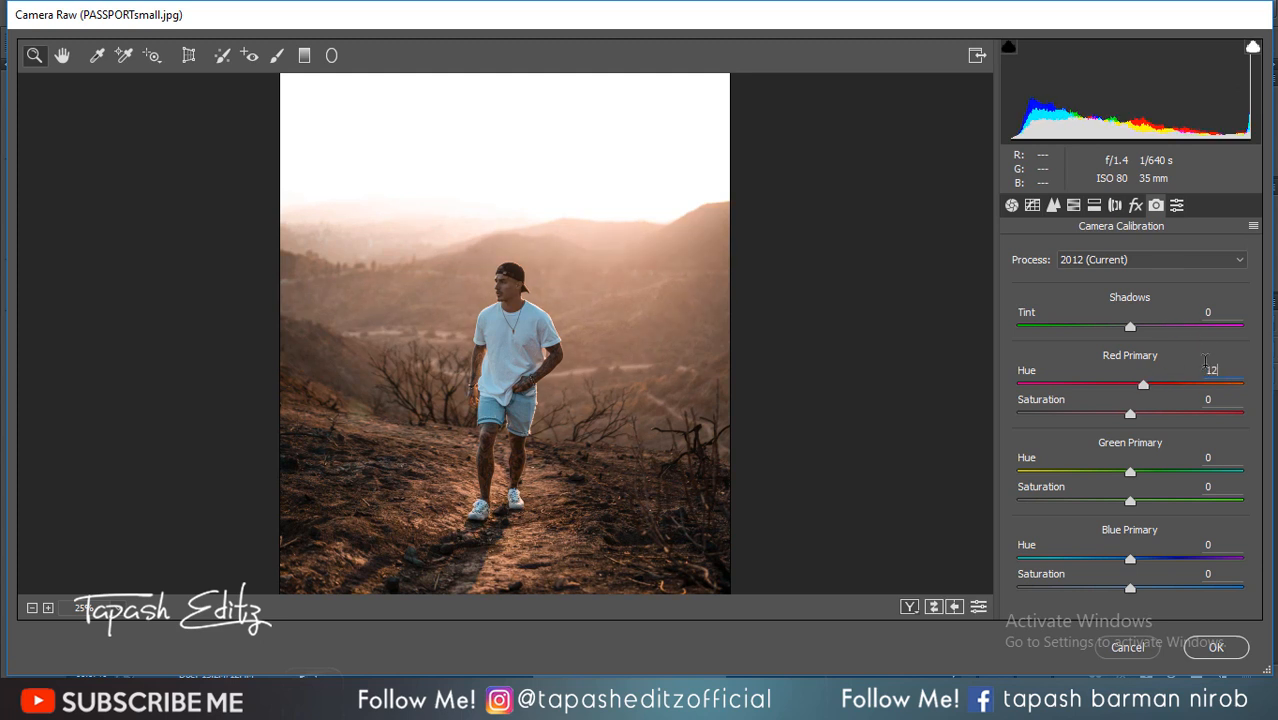
{"action": "left_click", "coordinate": [1212, 458]}
{"action": "type", "text": "17"}
{"action": "left_click", "coordinate": [1212, 546]}
{"action": "type", "text": "-21"}
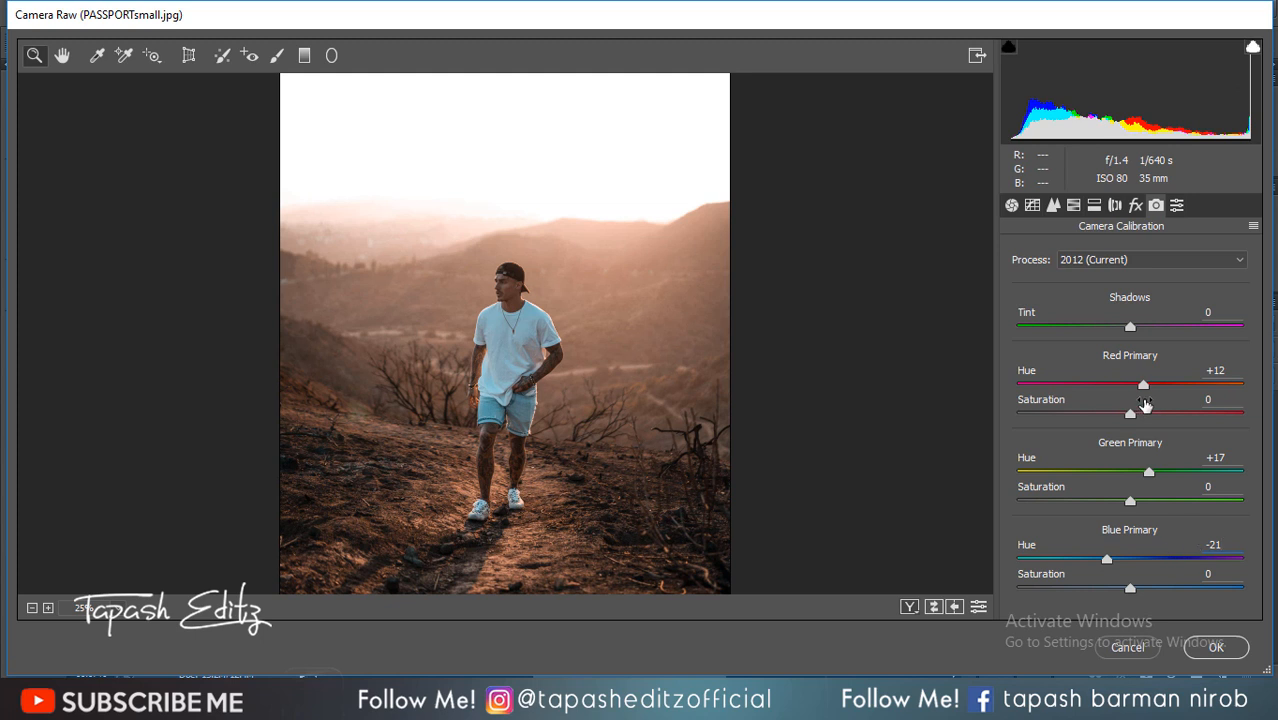
- Lift the RGB point tone curve with three points, placing the midtones at about 123/142 and the shadows at about 70/79
{"action": "left_click", "coordinate": [1040, 205]}
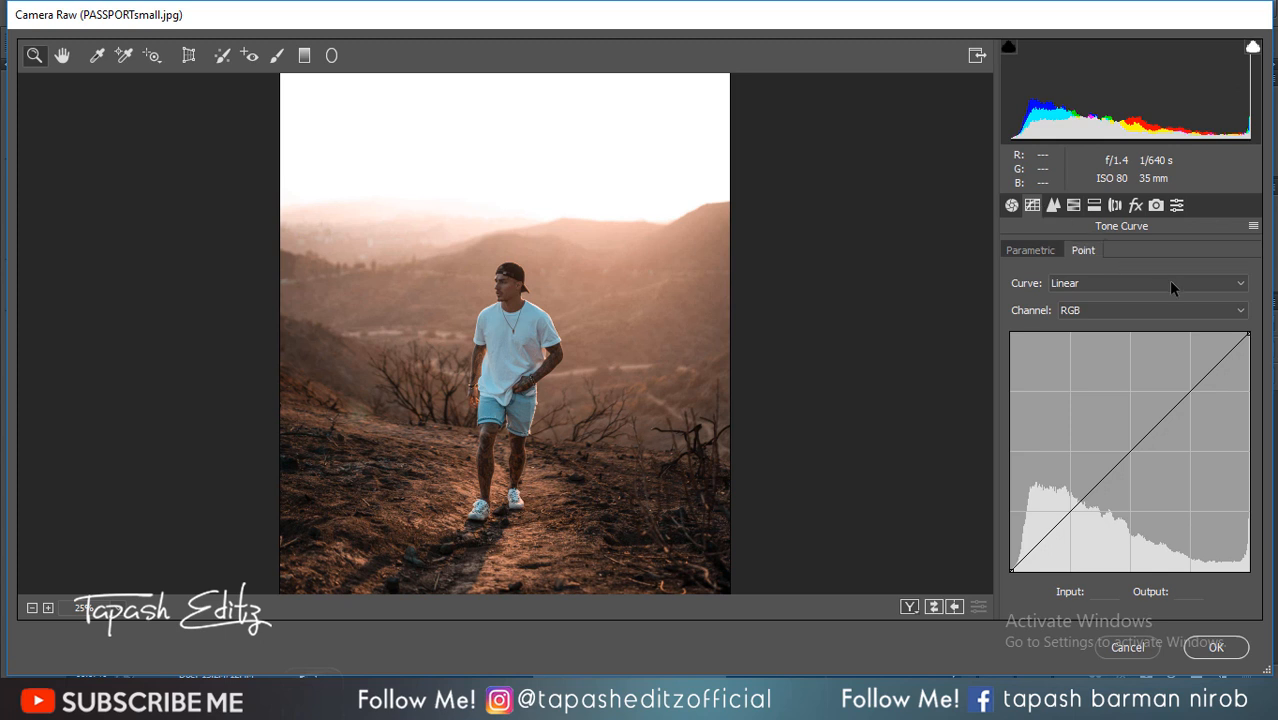
{"action": "left_click", "coordinate": [1129, 451]}
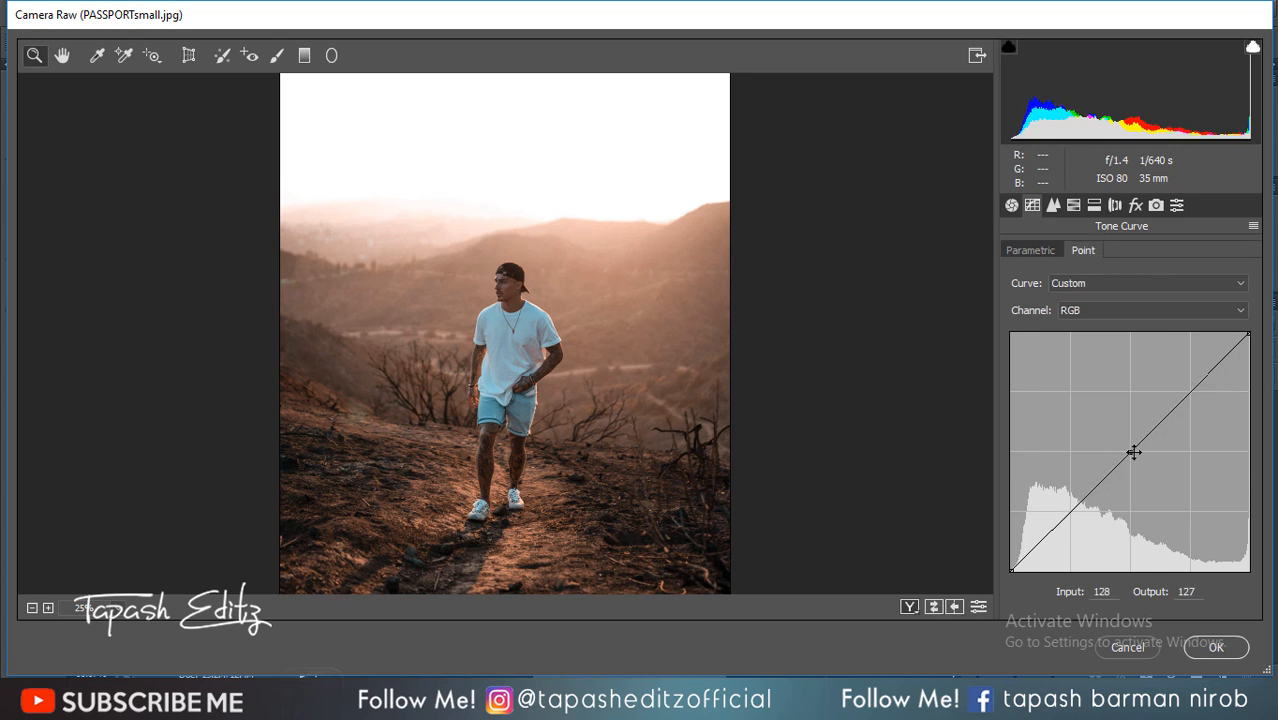
{"action": "left_click", "coordinate": [1191, 392]}
{"action": "left_click_drag", "start_coordinate": [1193, 389], "coordinate": [1182, 376]}
{"action": "left_click_drag", "start_coordinate": [1131, 450], "coordinate": [1125, 438]}
{"action": "left_click", "coordinate": [1125, 438]}
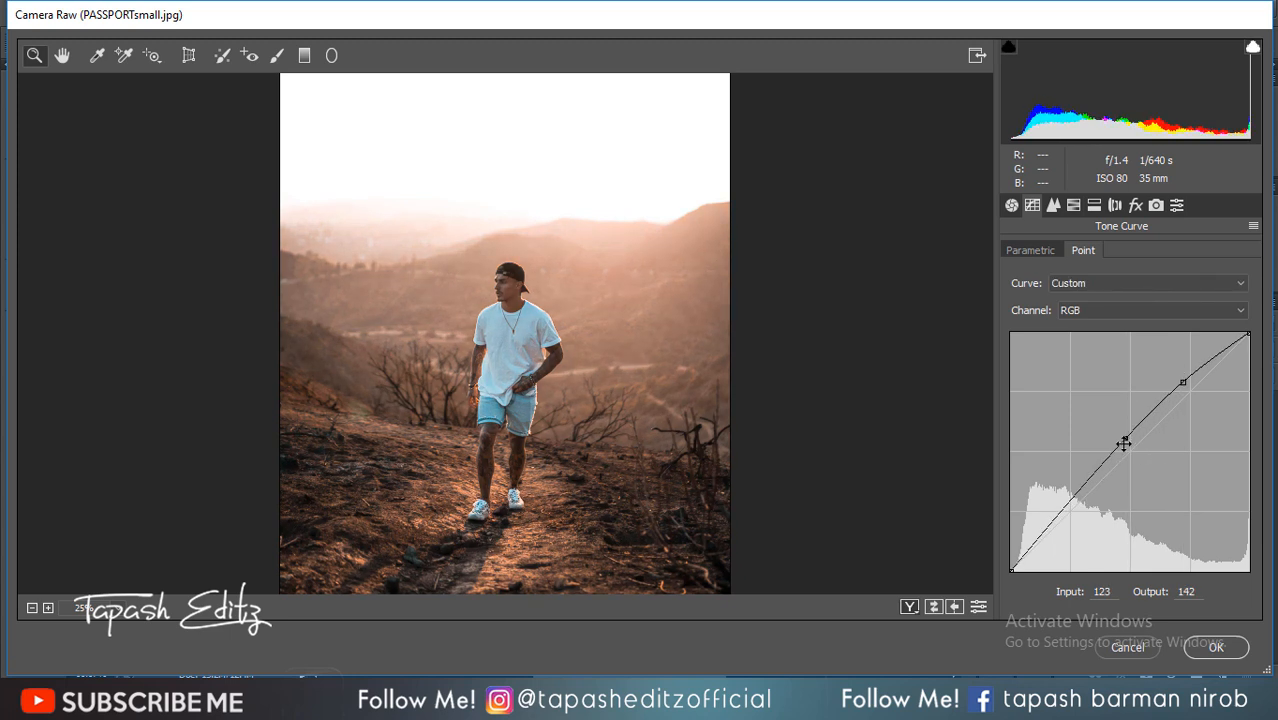
{"action": "left_click_drag", "start_coordinate": [1071, 501], "coordinate": [1075, 497]}
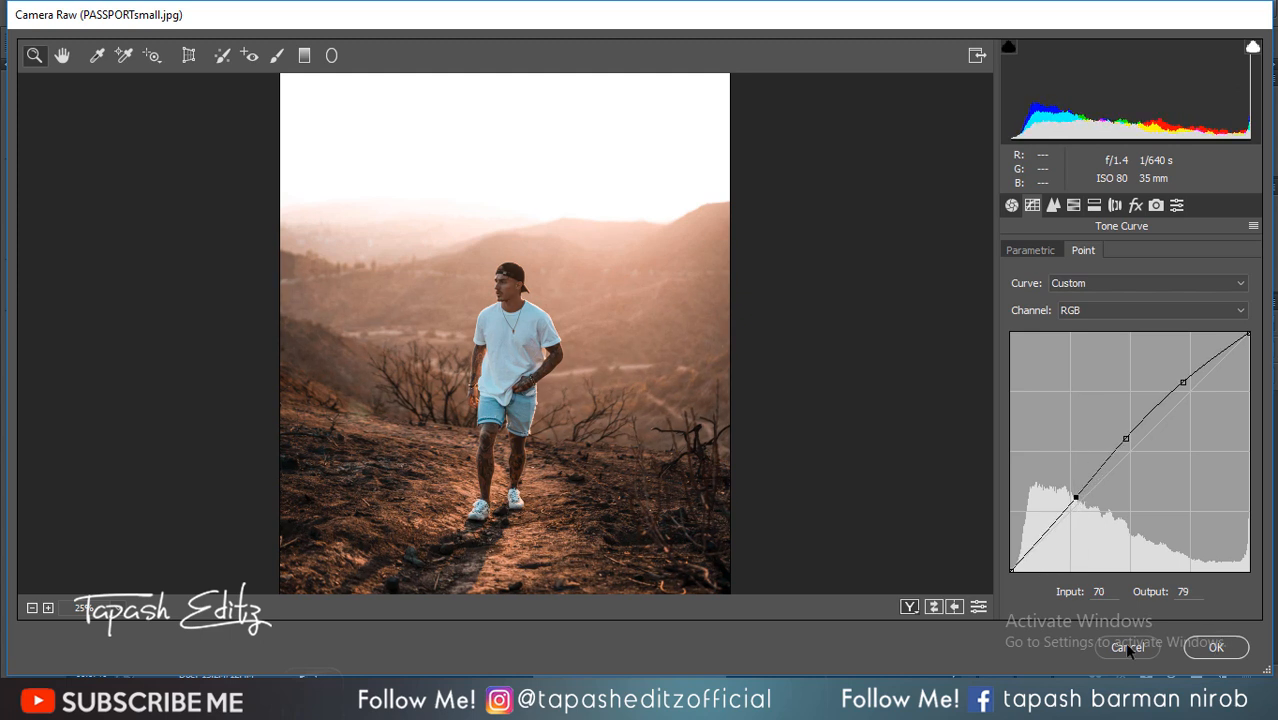
- Compare the before and after versions side by side and apply the Camera Raw adjustments to the photo
{"action": "left_click", "coordinate": [910, 609]}
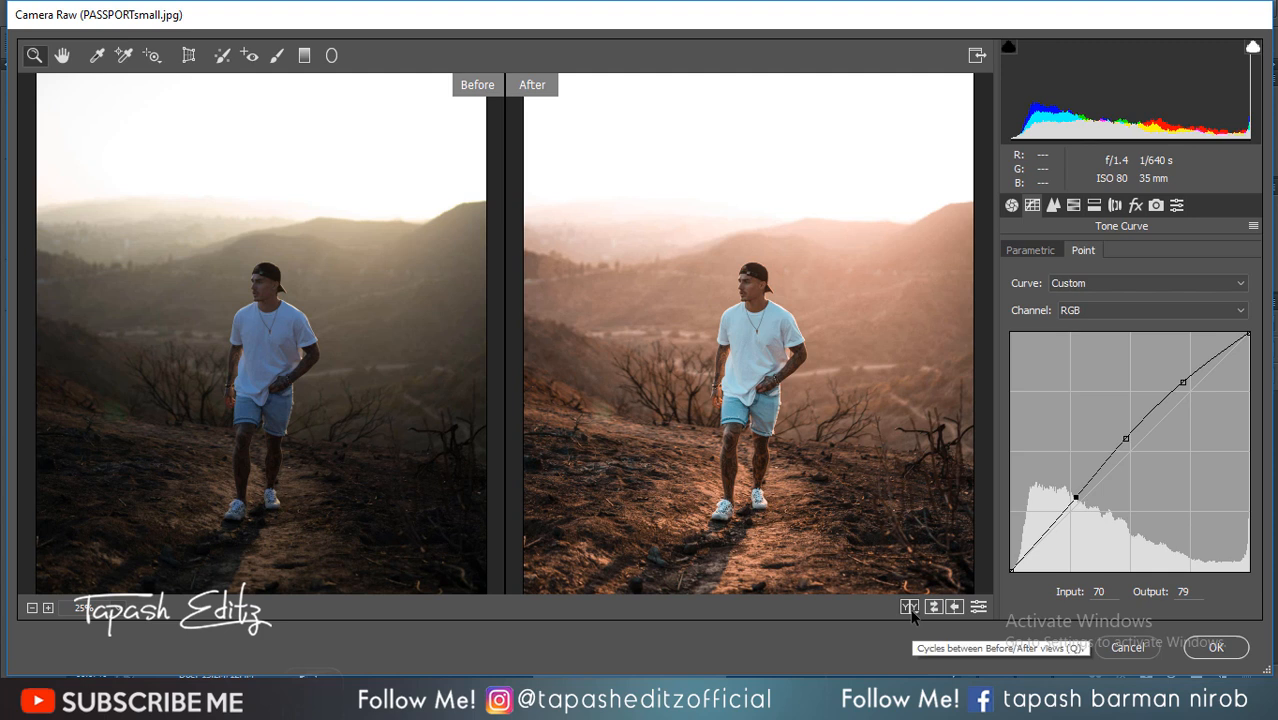
{"action": "left_click", "coordinate": [1210, 648]}
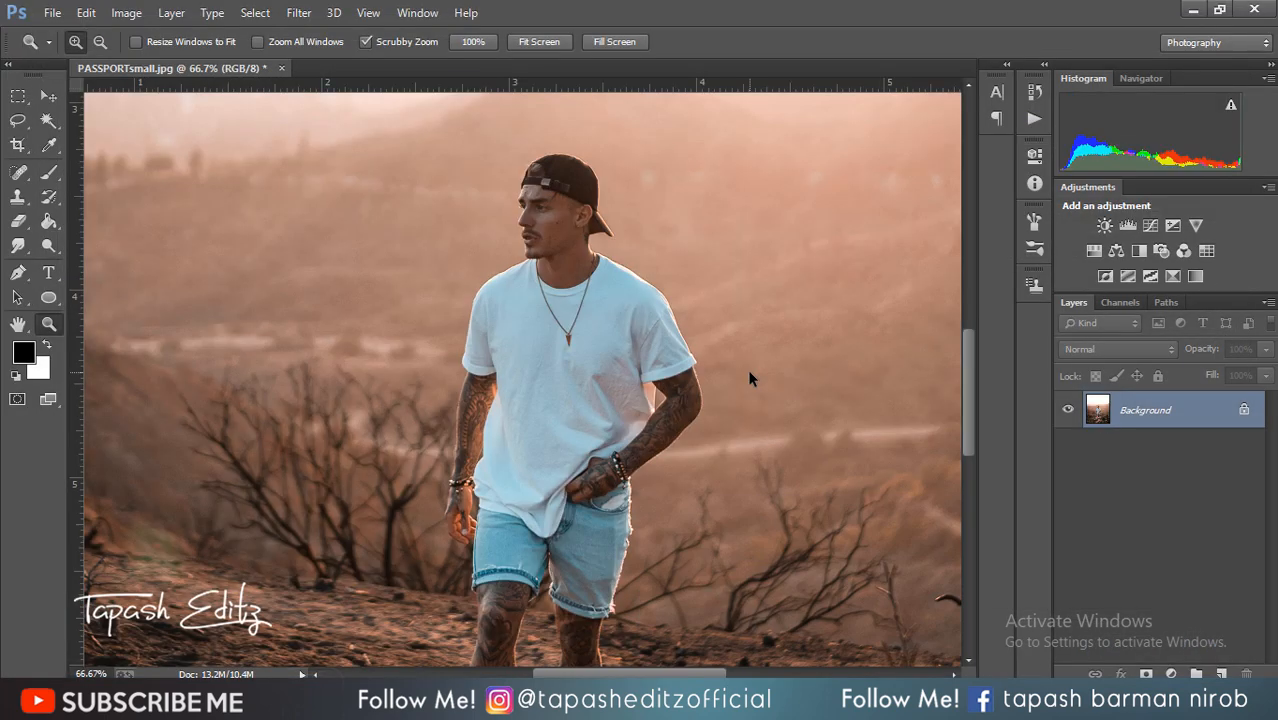
{"action": "key", "text": "ctrl+minus"}
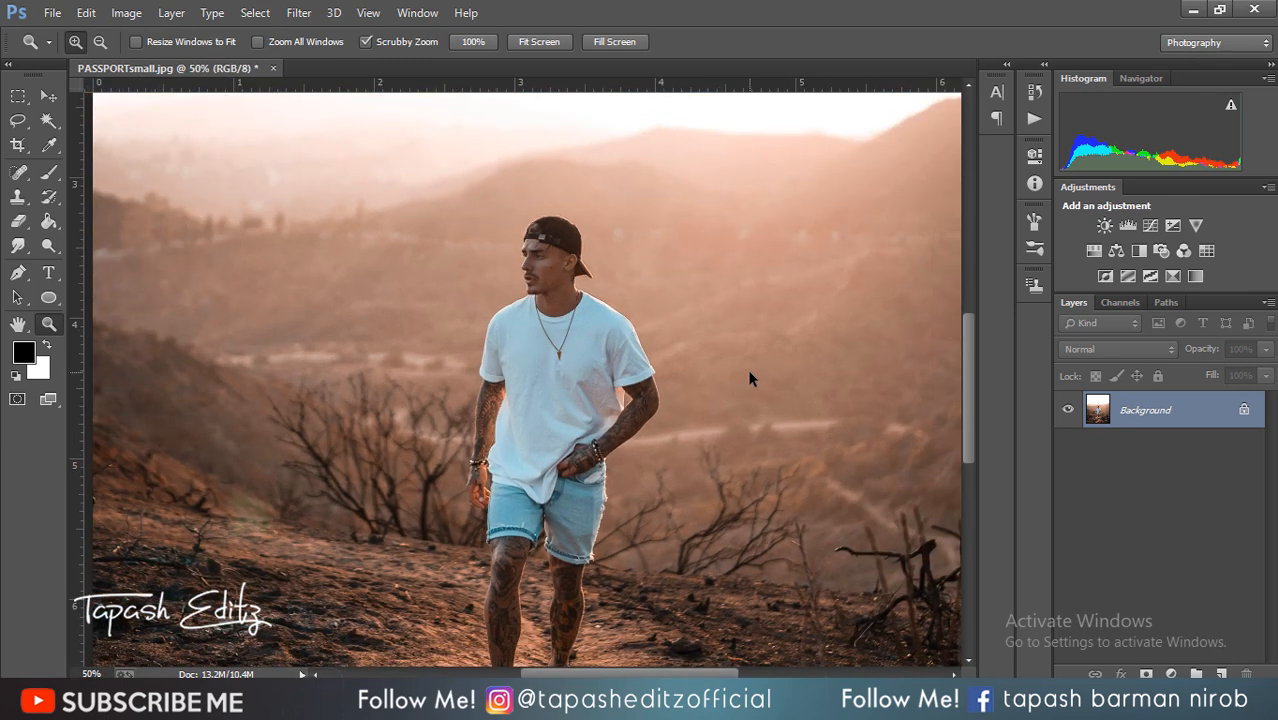
{"action": "key", "text": "ctrl+minus"}
{"action": "key", "text": "ctrl+minus"}
{"action": "key", "text": "ctrl+minus"}
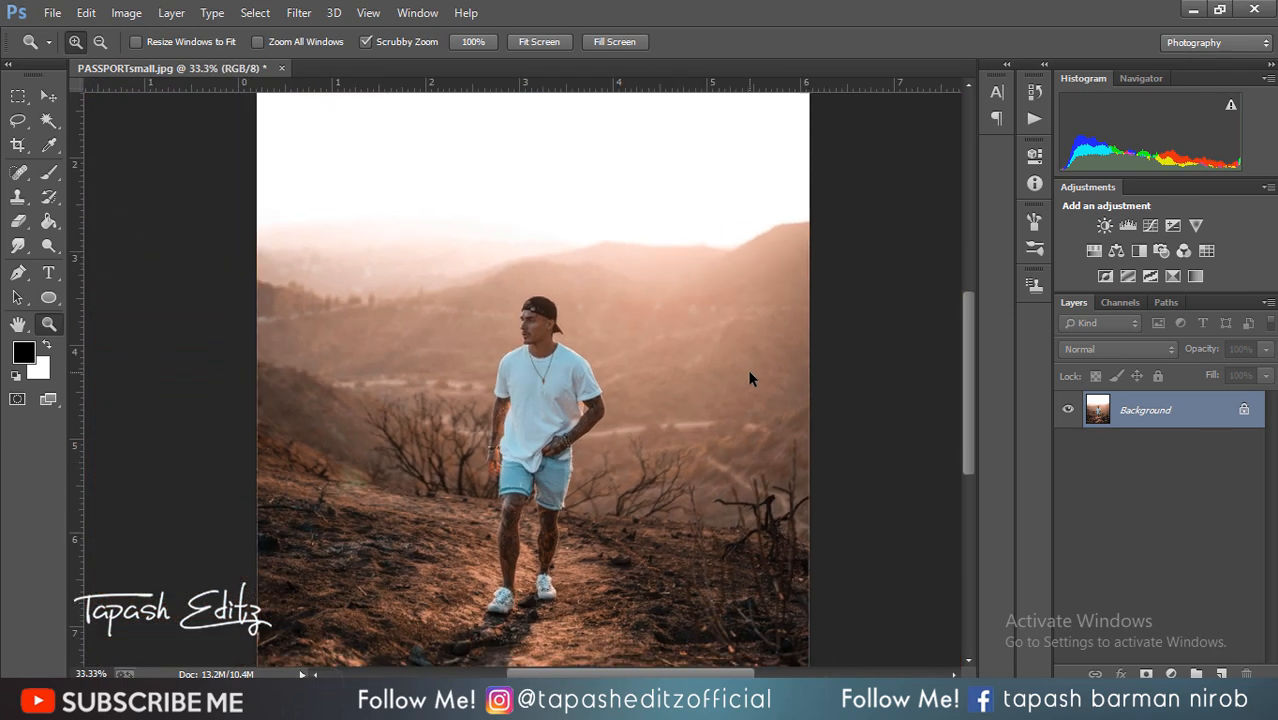
{"action": "key", "text": "ctrl+plus"}
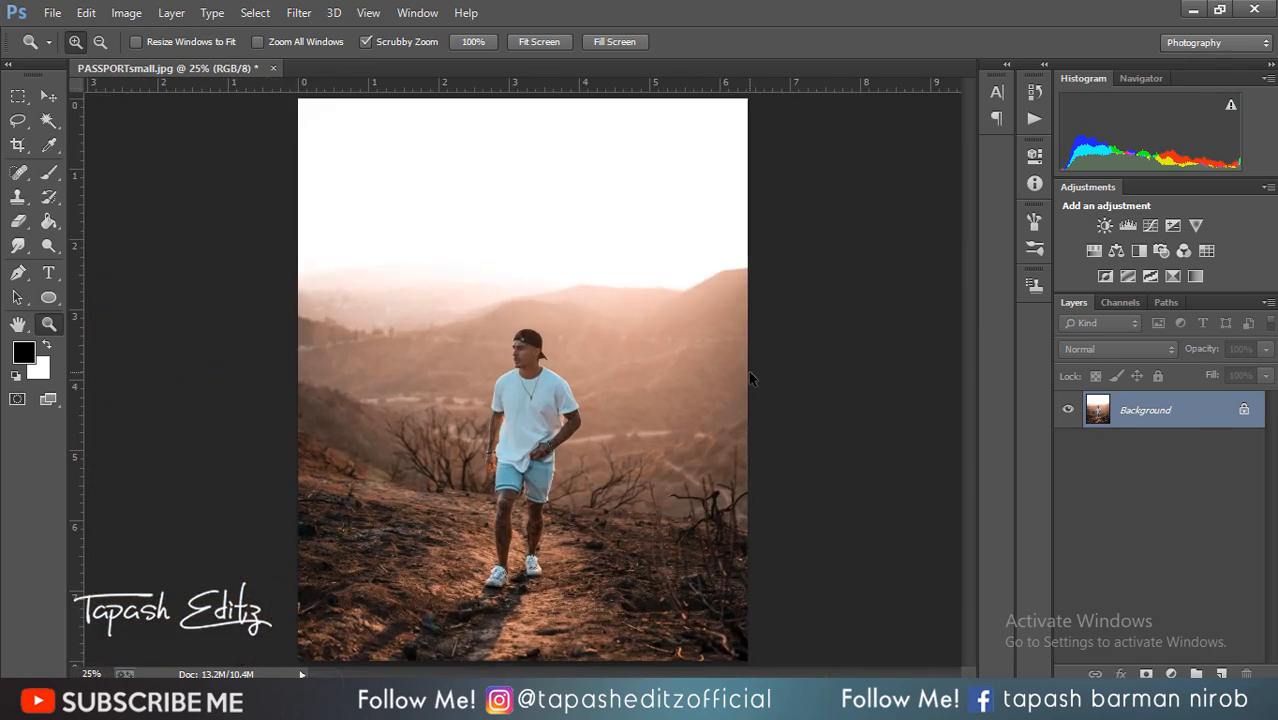